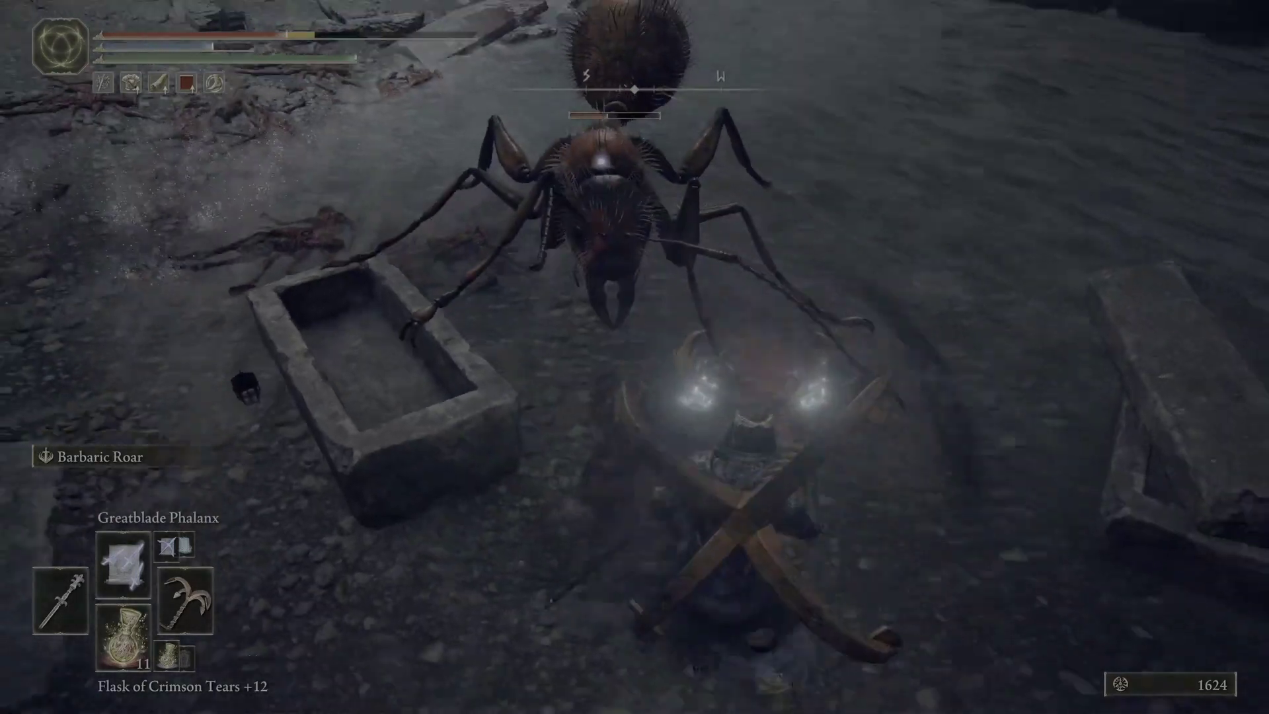
{"action": "key", "text": "space"}
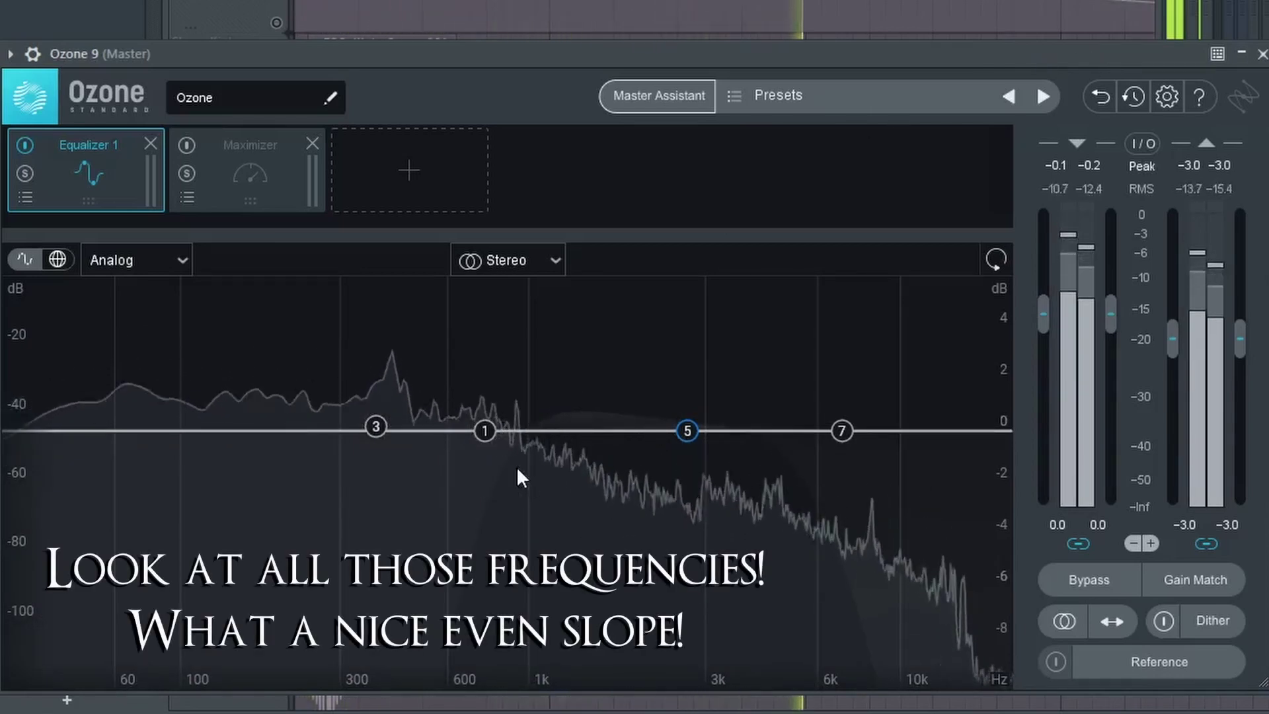
Widen Ozone's equalizer range by moving band 1 to the lowest frequencies and the low-pass band 7 up to 20000 Hz.
{"action": "left_click_drag", "start_coordinate": [487, 430], "coordinate": [33, 431]}
{"action": "left_click_drag", "start_coordinate": [841, 431], "coordinate": [1006, 430]}
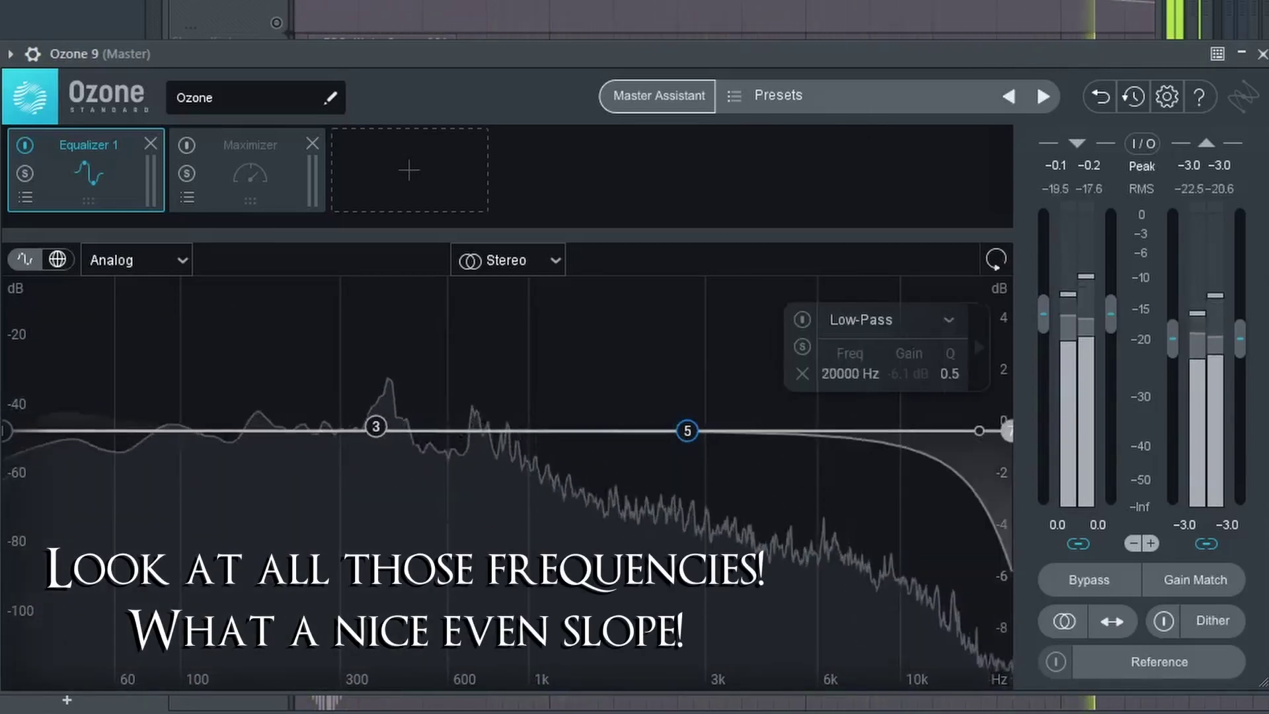
{"action": "left_click", "coordinate": [704, 468]}
{"action": "key", "text": "space"}
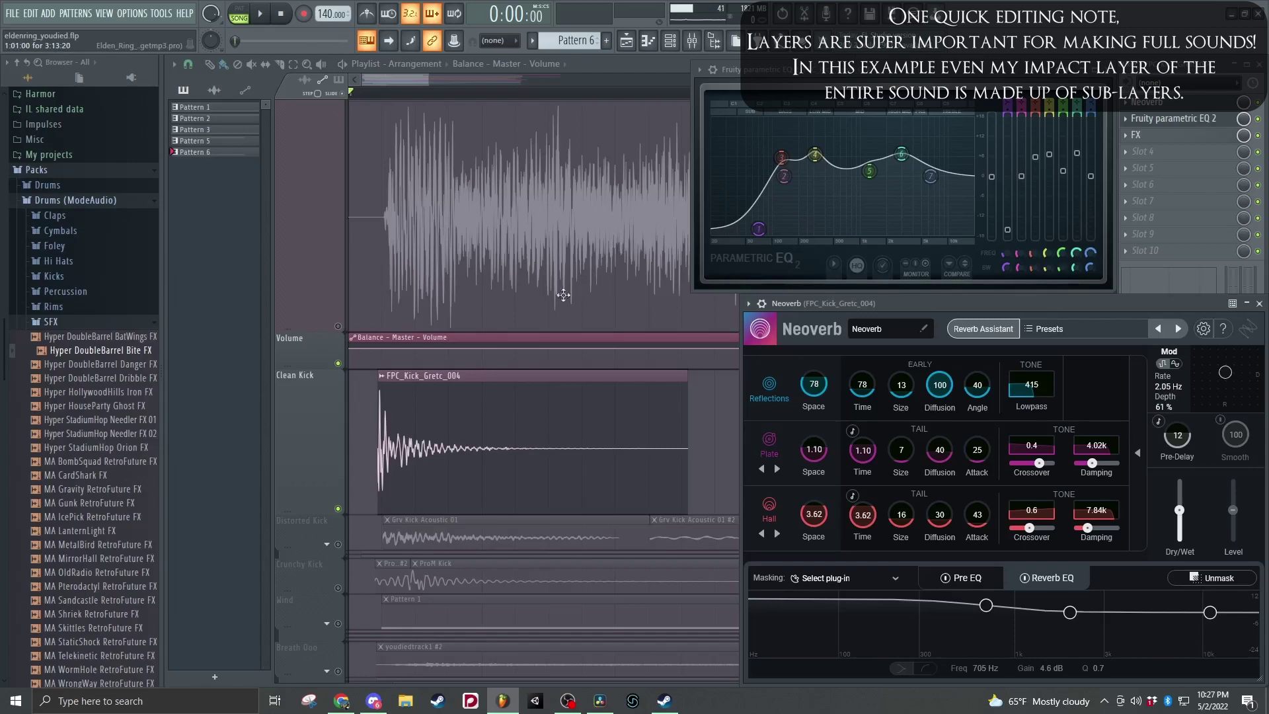
Play back the kick layers of the impact sound and stop playback.
{"action": "key", "text": "space"}
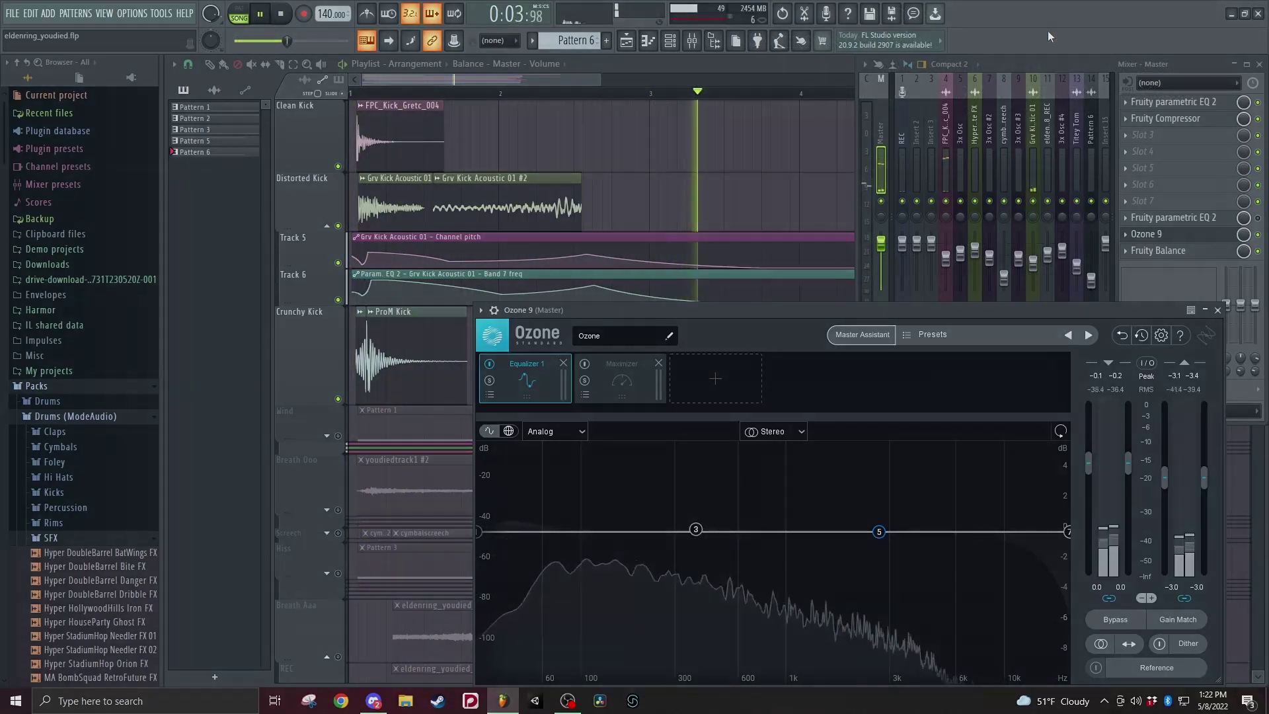
{"action": "key", "text": "space"}
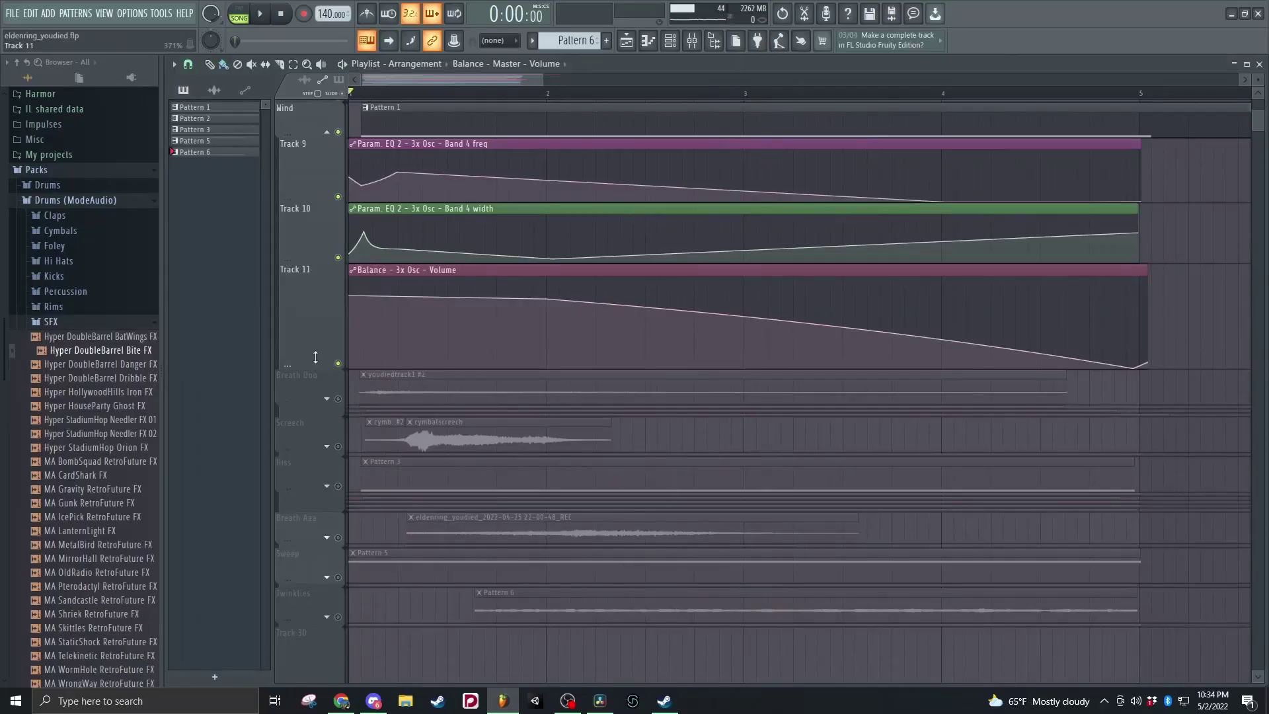
Reduce the heights of Track 11 and Track 9 in the playlist's wind group.
{"action": "left_click_drag", "start_coordinate": [322, 362], "coordinate": [322, 252]}
{"action": "left_click_drag", "start_coordinate": [318, 199], "coordinate": [318, 185]}
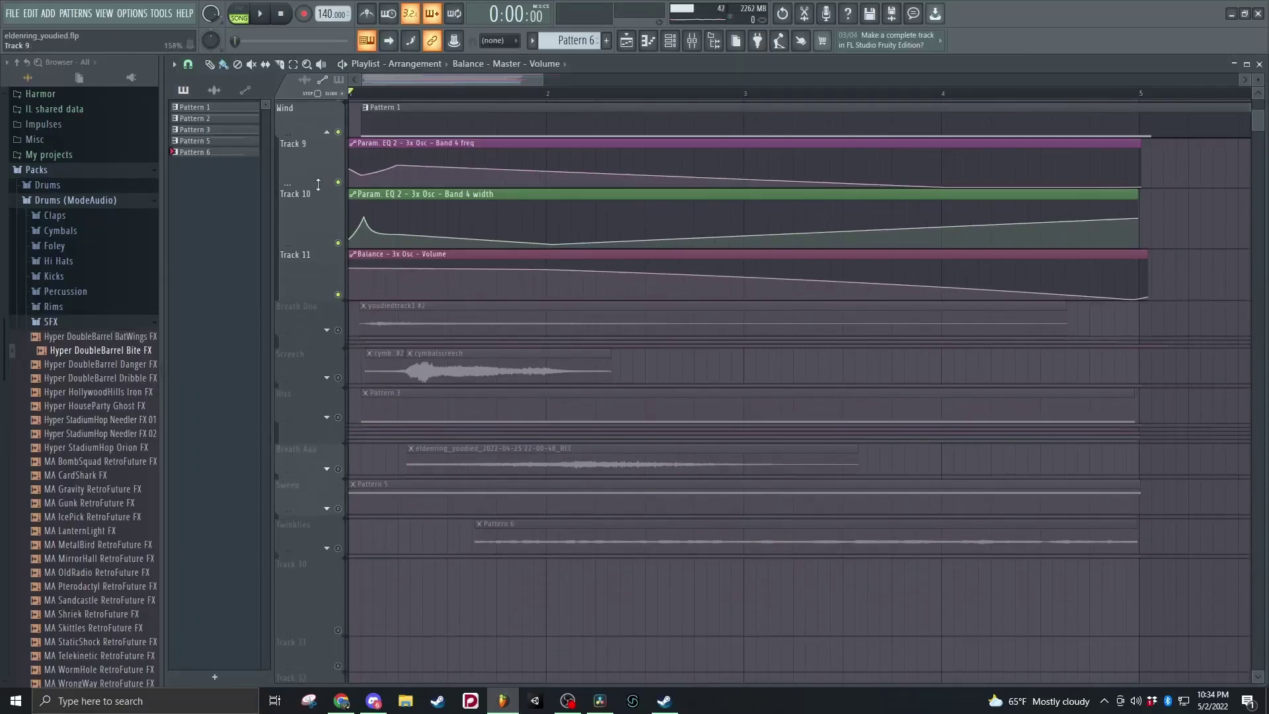
Show the mixer, open Fruity parametric EQ 2 on the 3x Osc track, and listen to the wind layer.
{"action": "left_click", "coordinate": [694, 45]}
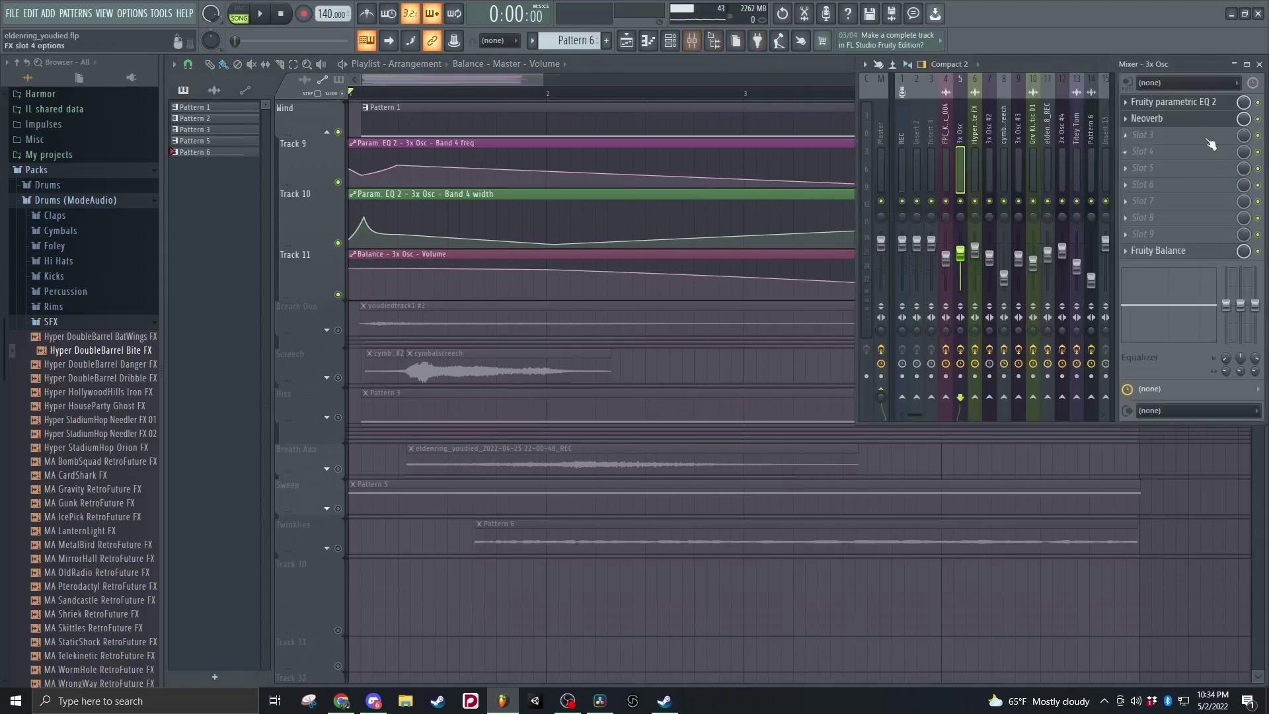
{"action": "left_click", "coordinate": [1174, 106]}
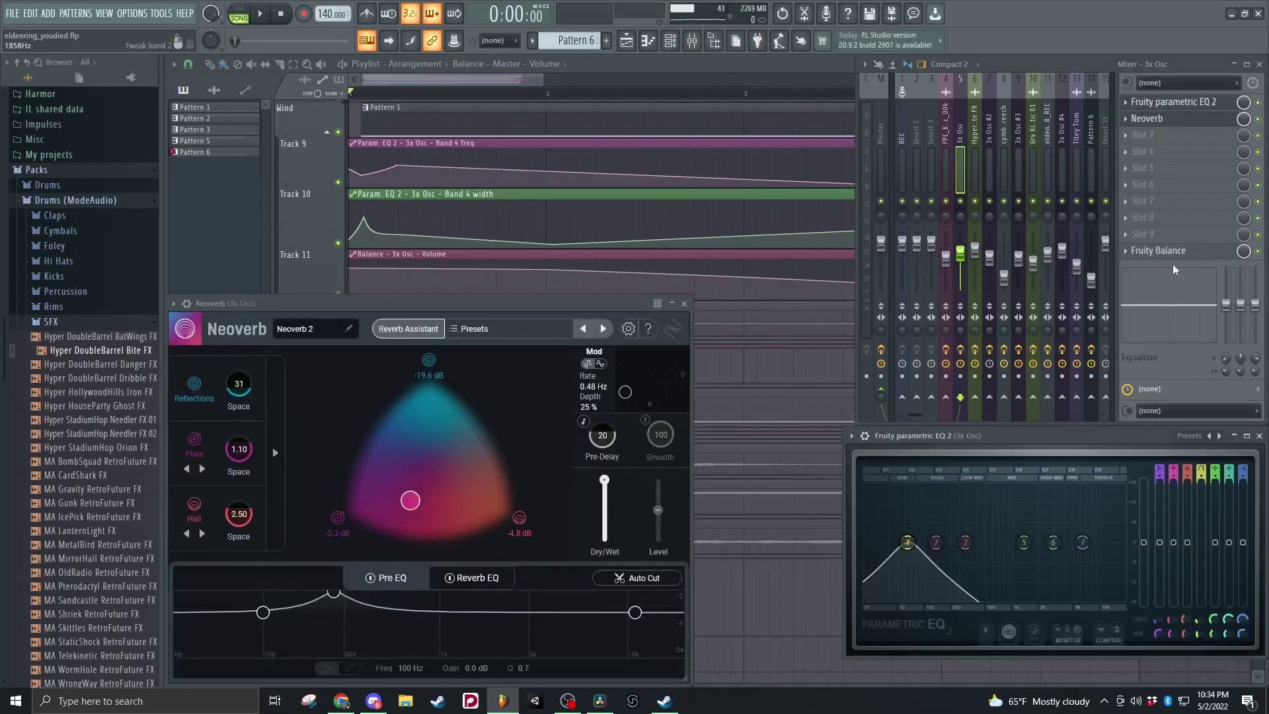
{"action": "key", "text": "space"}
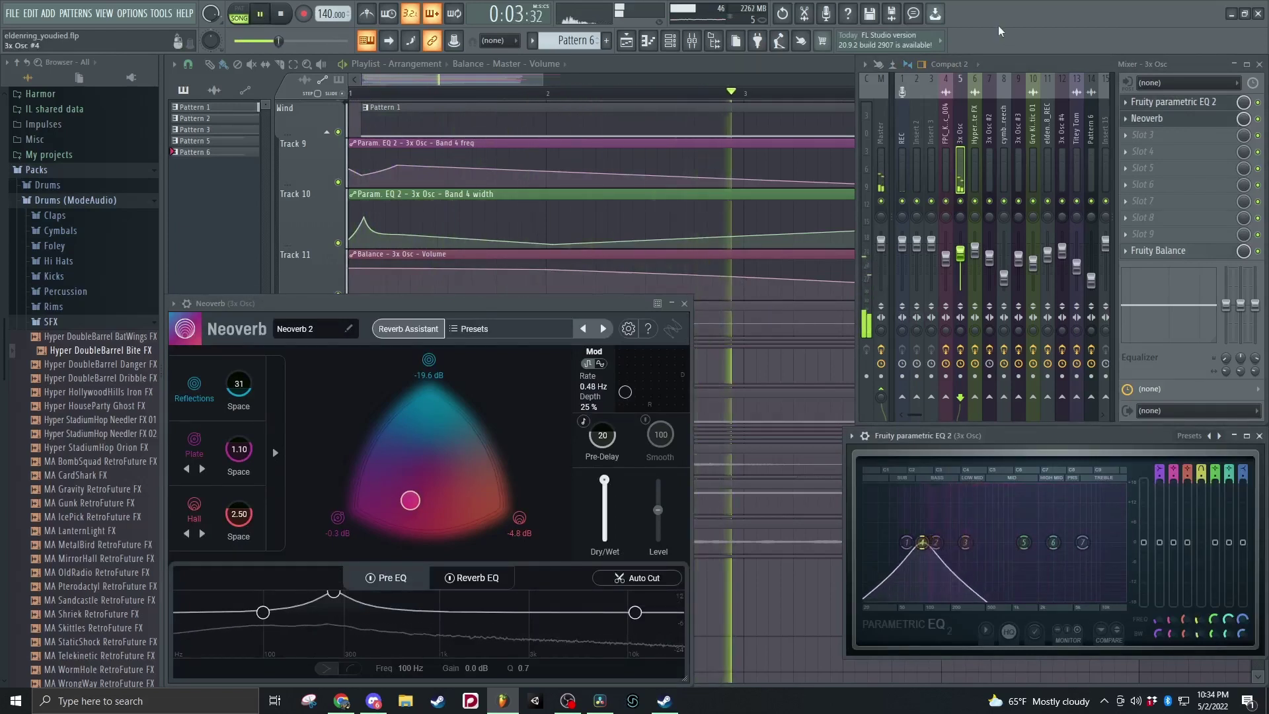
{"action": "key", "text": "space"}
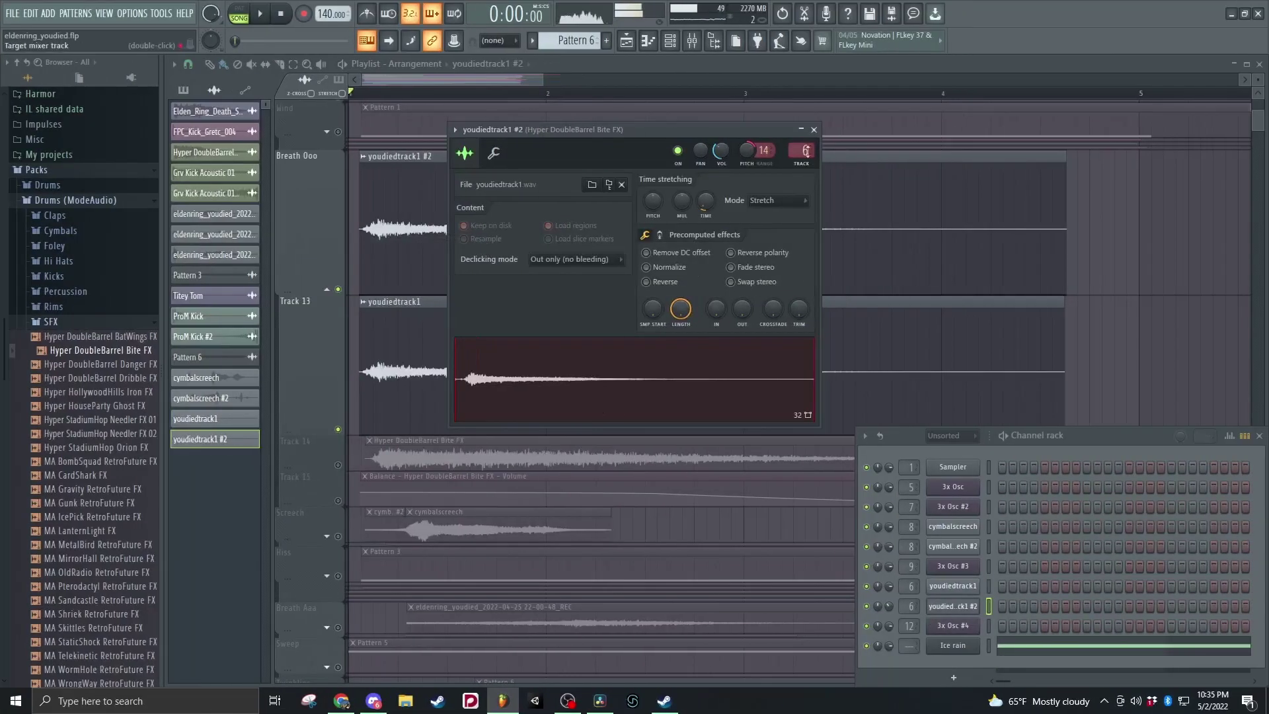
Compare the channel settings of the youdiedtrack1 and youdiedtrack1 #2 samples.
{"action": "left_click", "coordinate": [814, 130]}
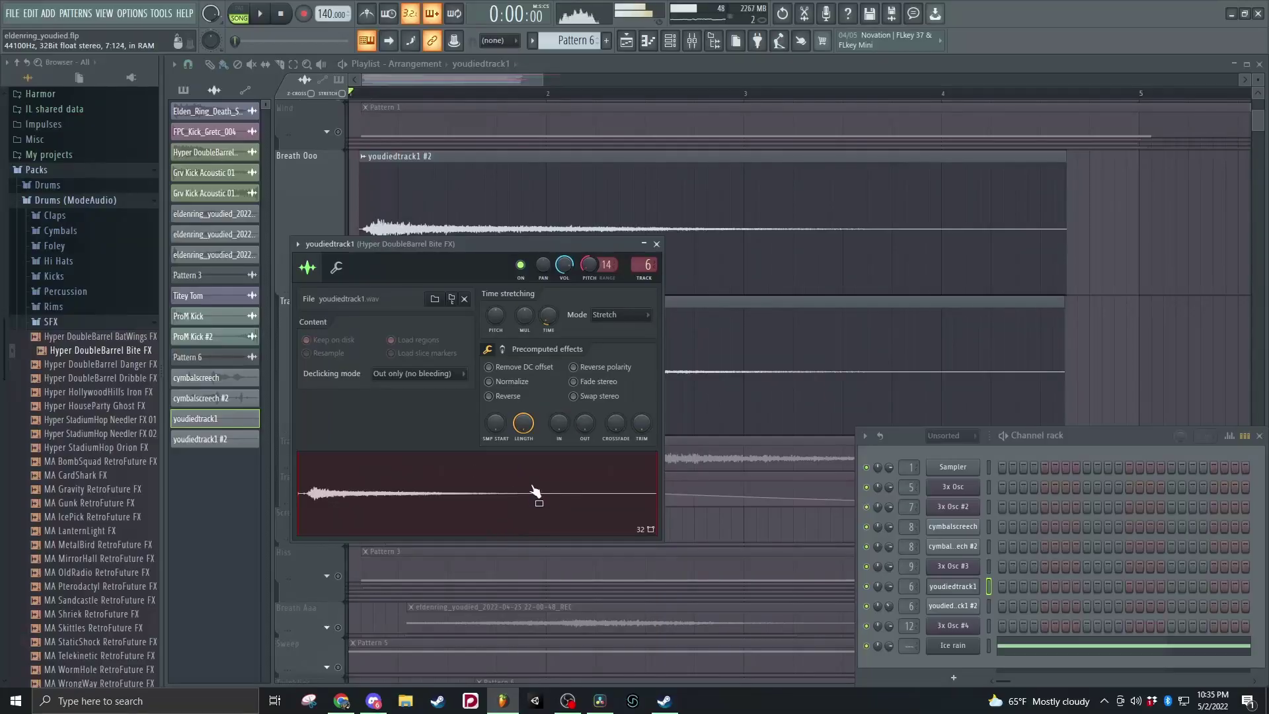
{"action": "left_click", "coordinate": [959, 607]}
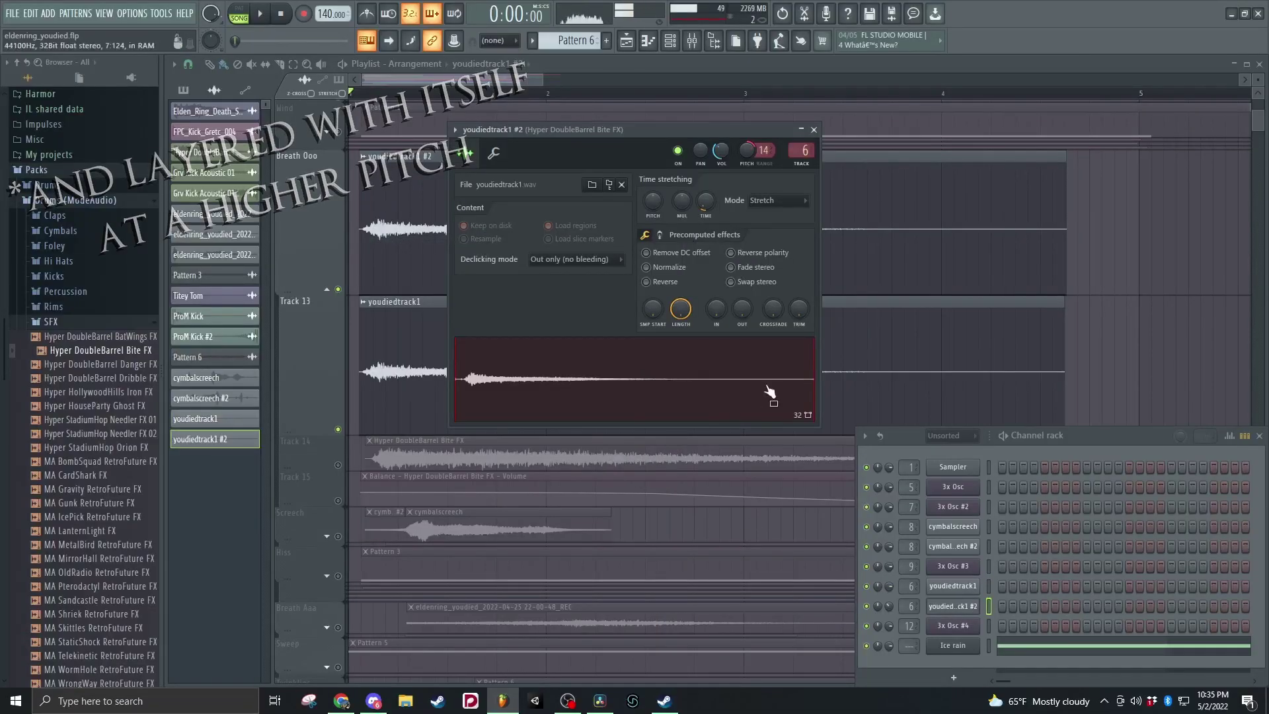
Show the mixer, close the youdiedtrack1 #2 settings, and open the last Fruity parametric EQ 2 in the breath layer's effect chain after listening.
{"action": "left_click", "coordinate": [698, 45]}
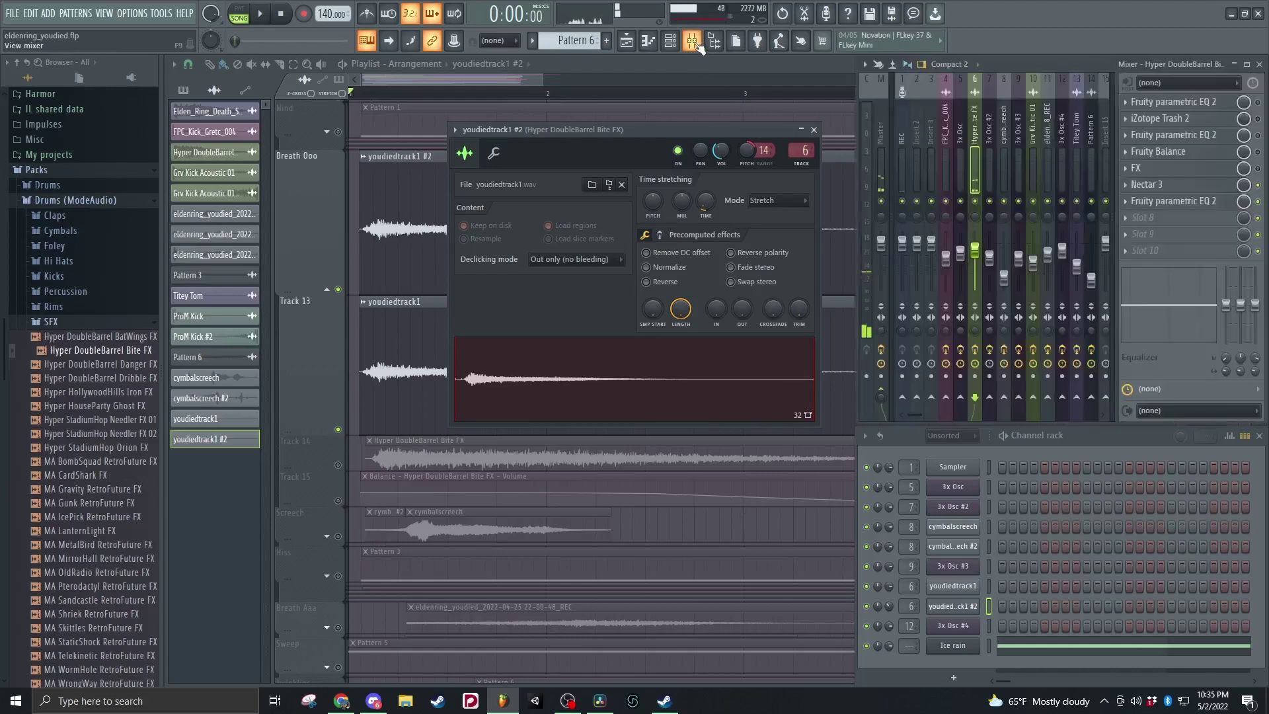
{"action": "left_click", "coordinate": [815, 130]}
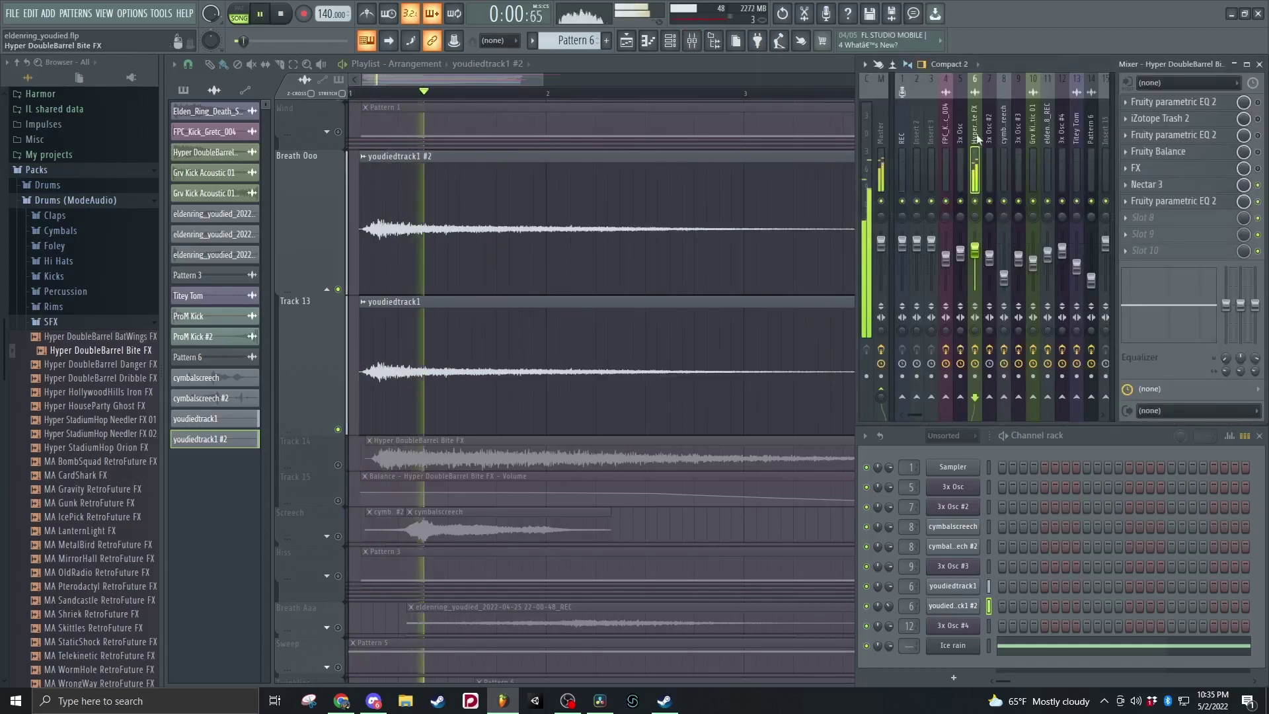
{"action": "key", "text": "space"}
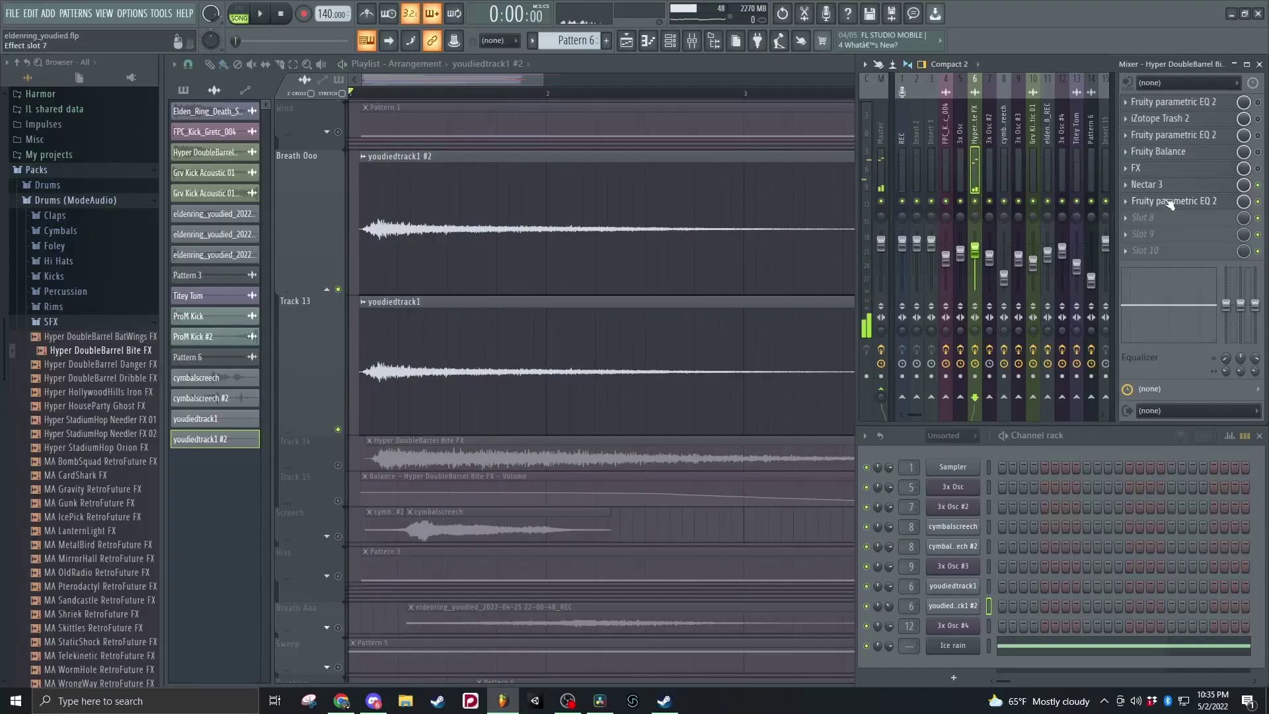
{"action": "left_click", "coordinate": [1169, 199]}
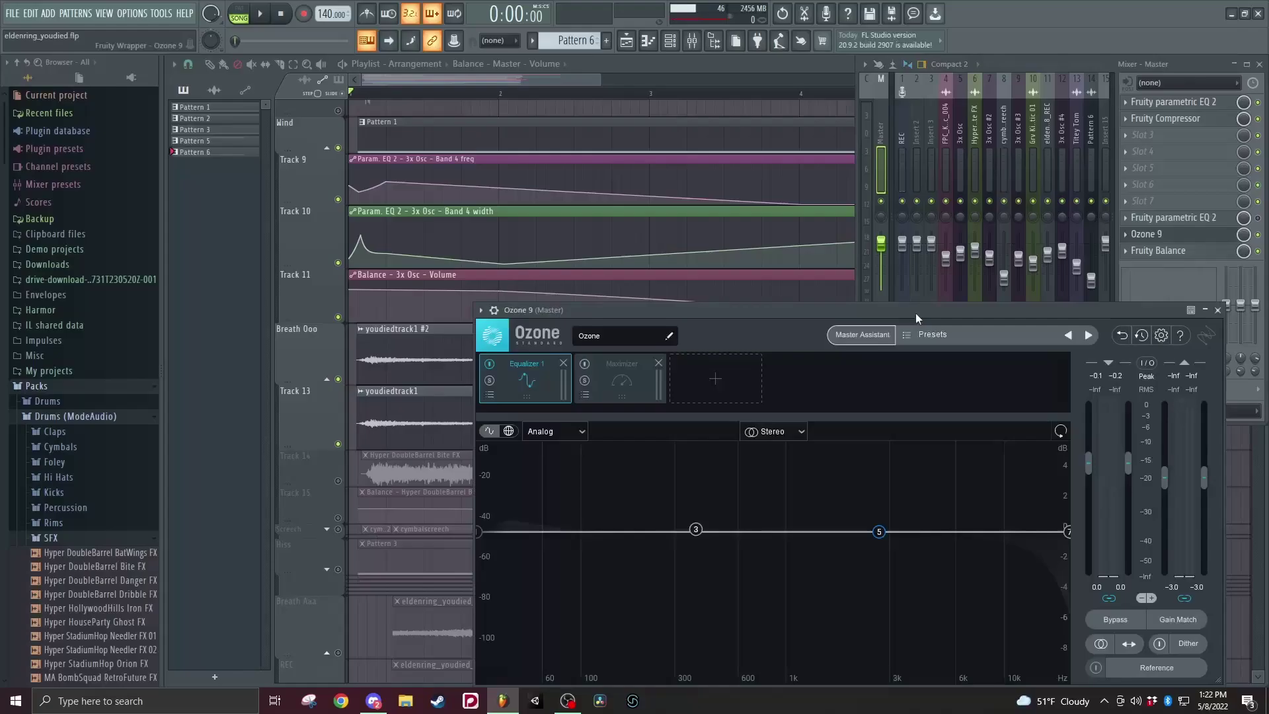
Play the wind and breath layers together while watching the spectrum in Ozone on the master track.
{"action": "key", "text": "space"}
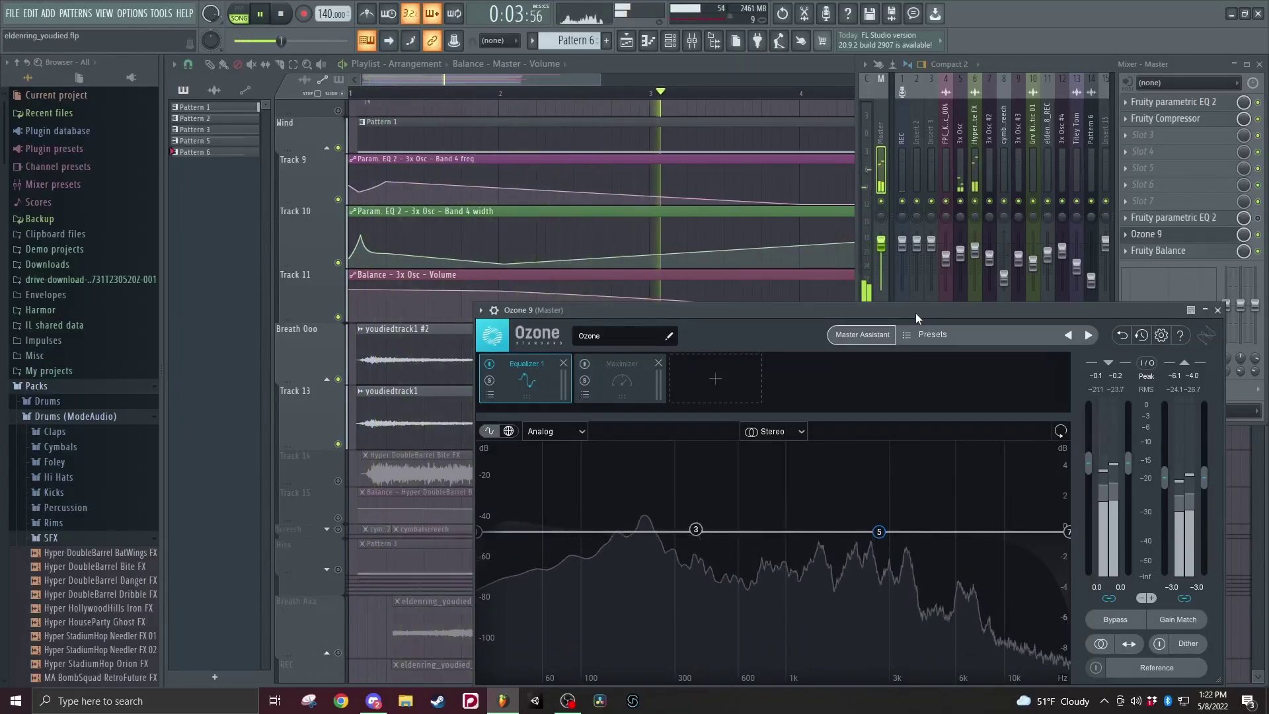
{"action": "key", "text": "space"}
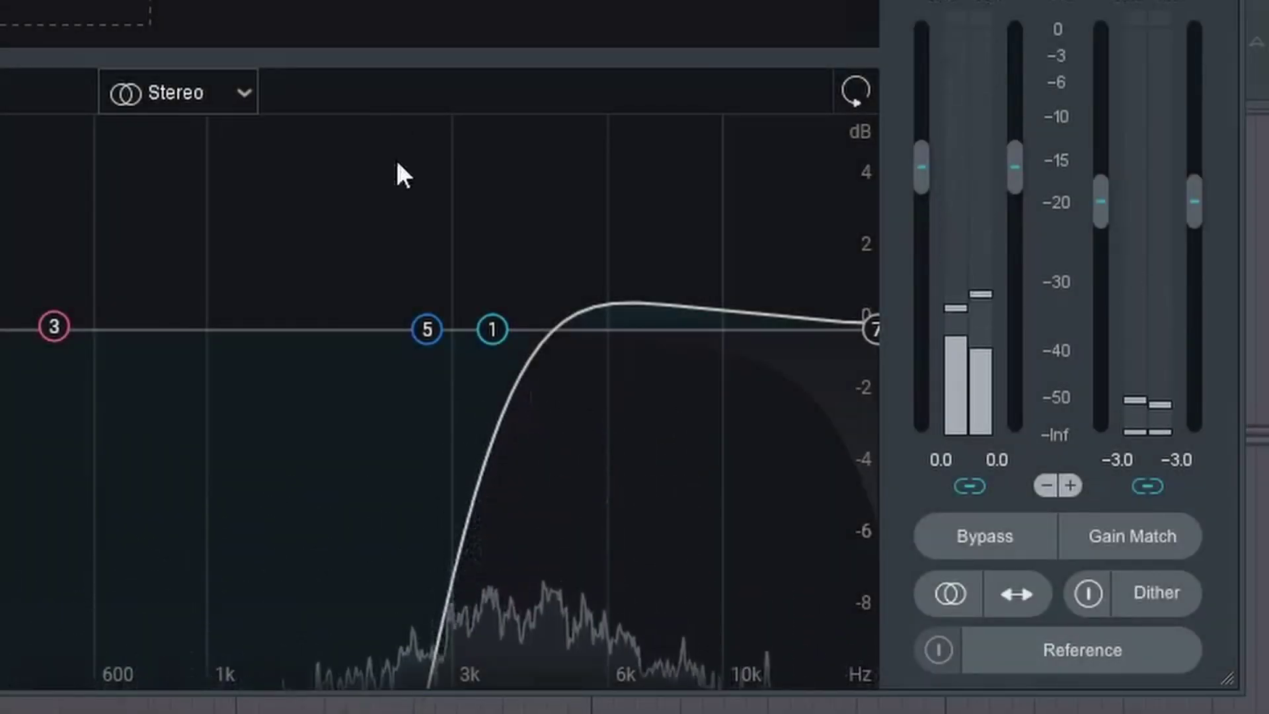
Sweep Ozone's high-pass band 1 further up the spectrum to isolate the highest frequencies during playback.
{"action": "left_click_drag", "start_coordinate": [496, 332], "coordinate": [666, 351]}
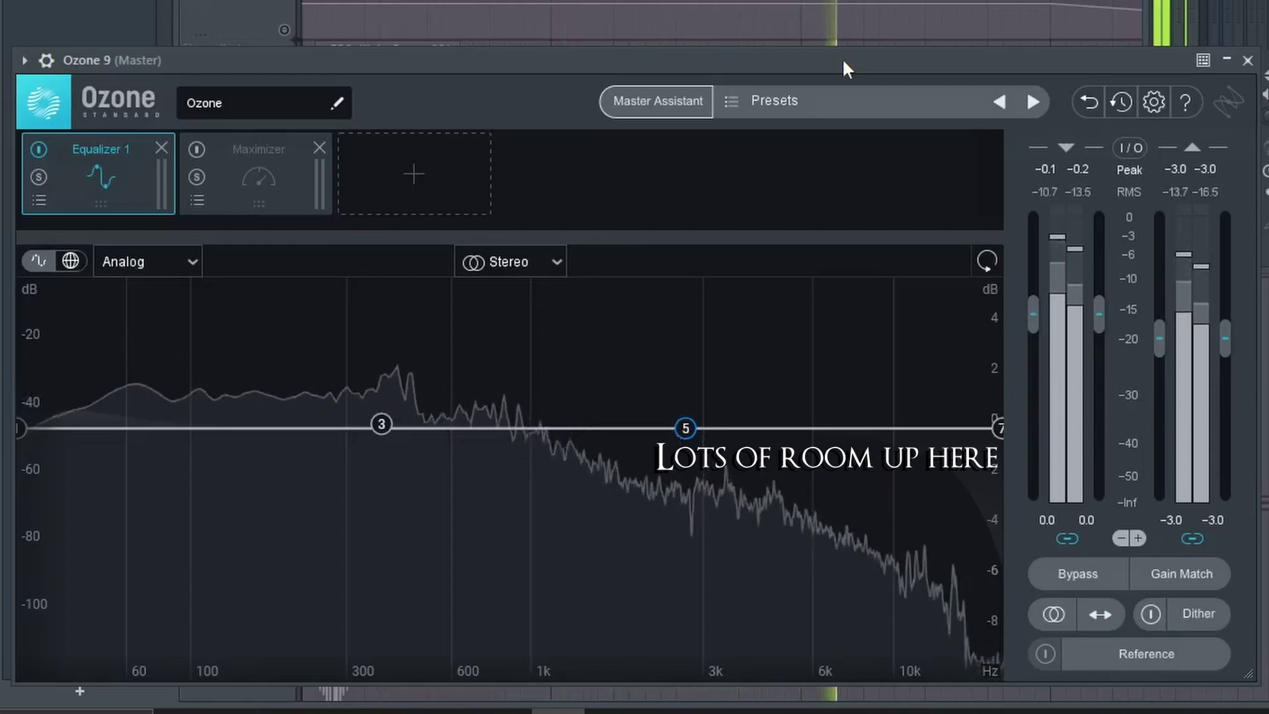
{"action": "key", "text": "space"}
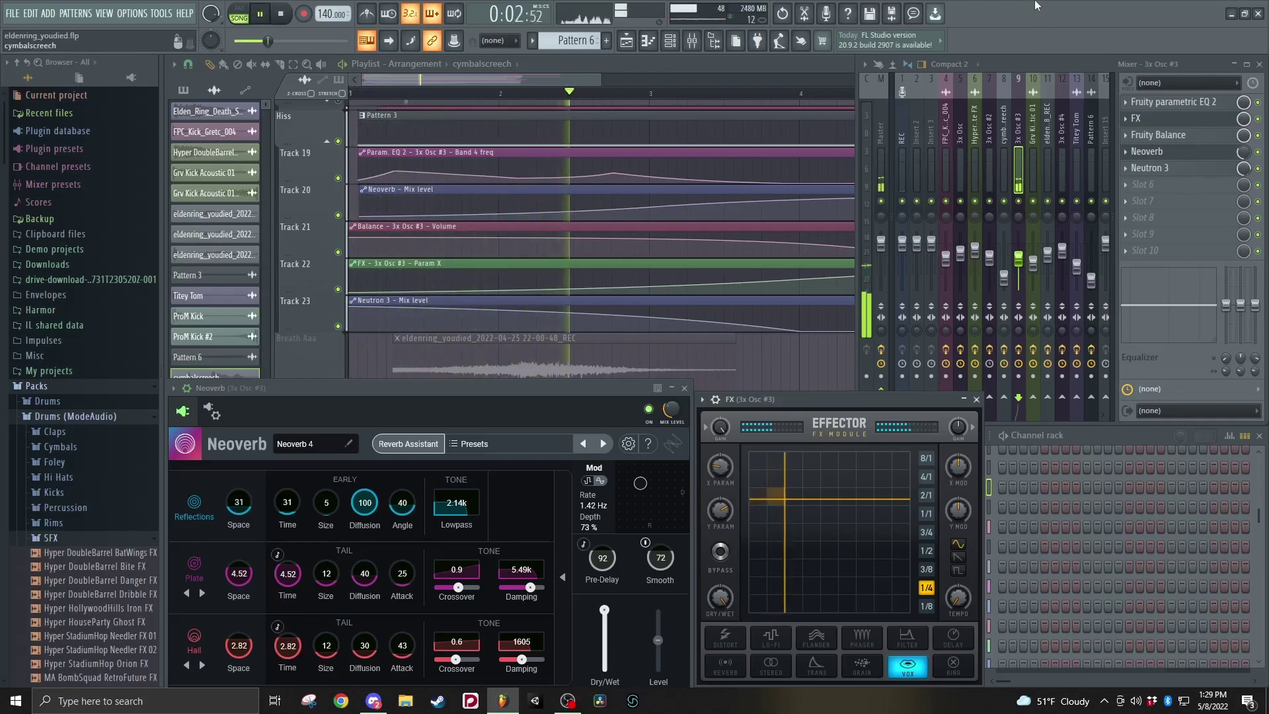
Open Fruity parametric EQ 2 on the 3x Osc #3 mixer track and play back the hiss layer.
{"action": "key", "text": "space"}
{"action": "left_click", "coordinate": [1173, 103]}
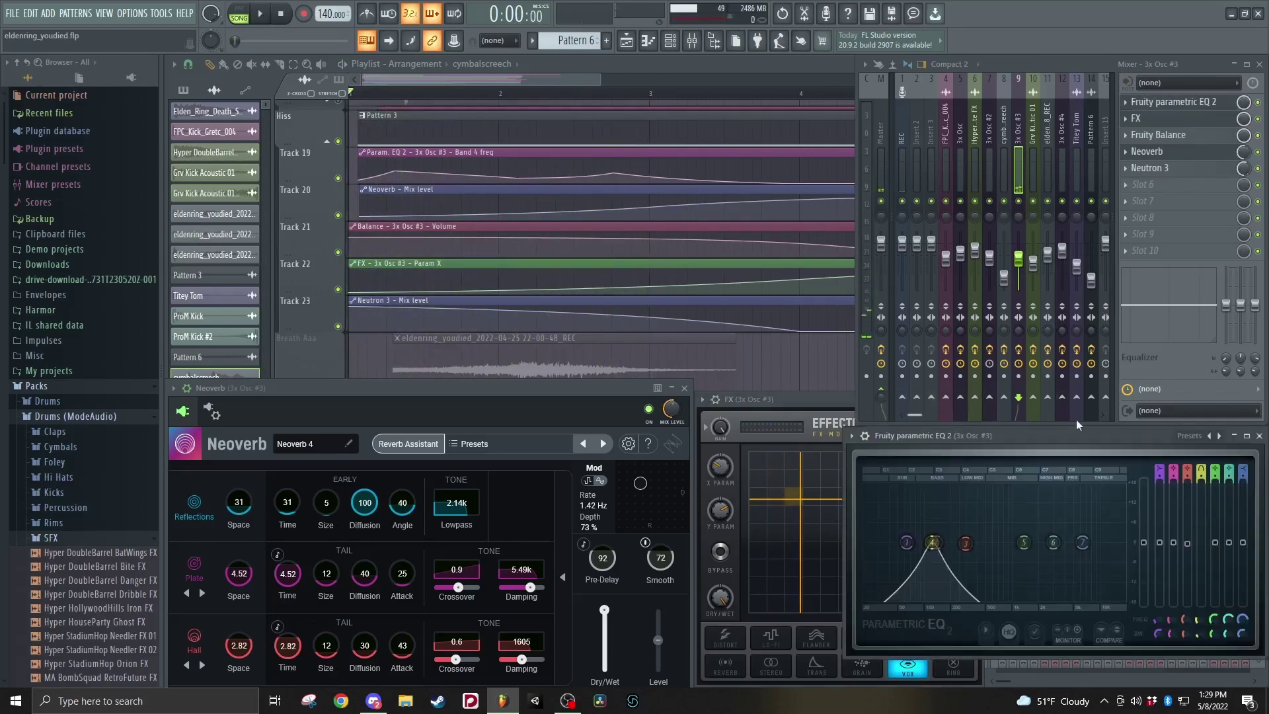
{"action": "key", "text": "space"}
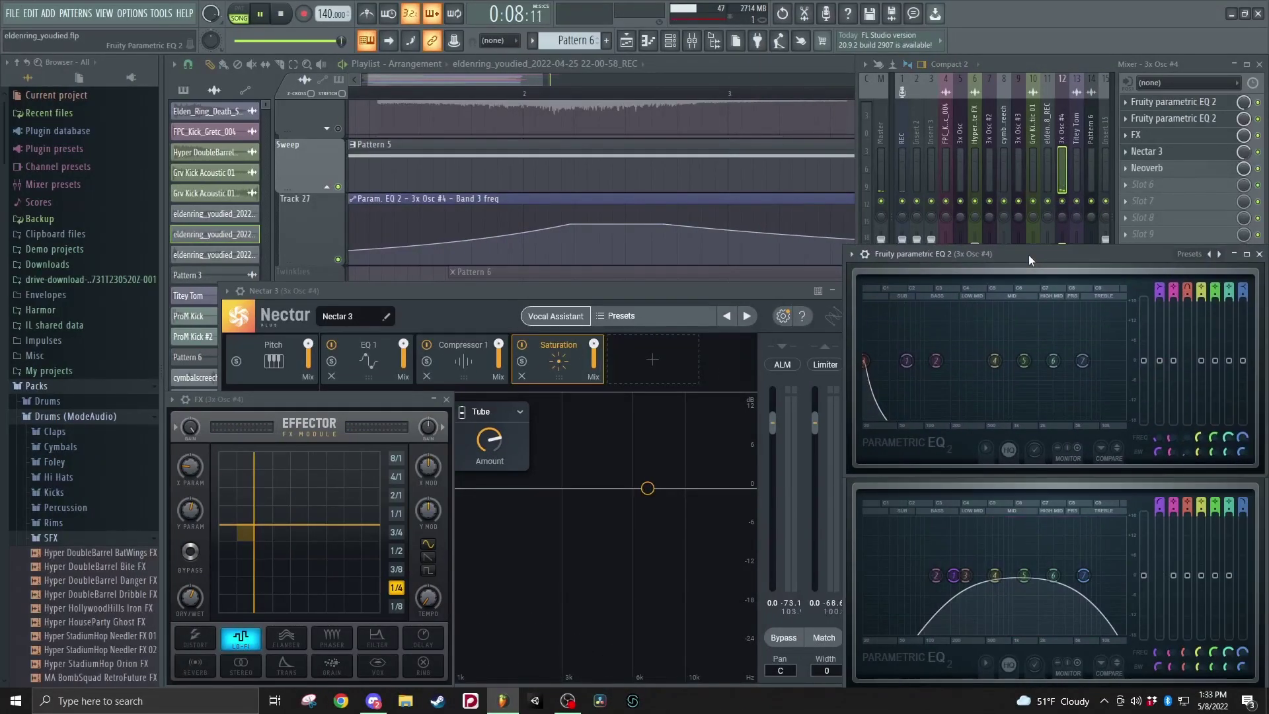
Reposition the upper Fruity parametric EQ 2 window of the 3x Osc #4 track slightly higher.
{"action": "left_click_drag", "start_coordinate": [1028, 255], "coordinate": [1032, 234]}
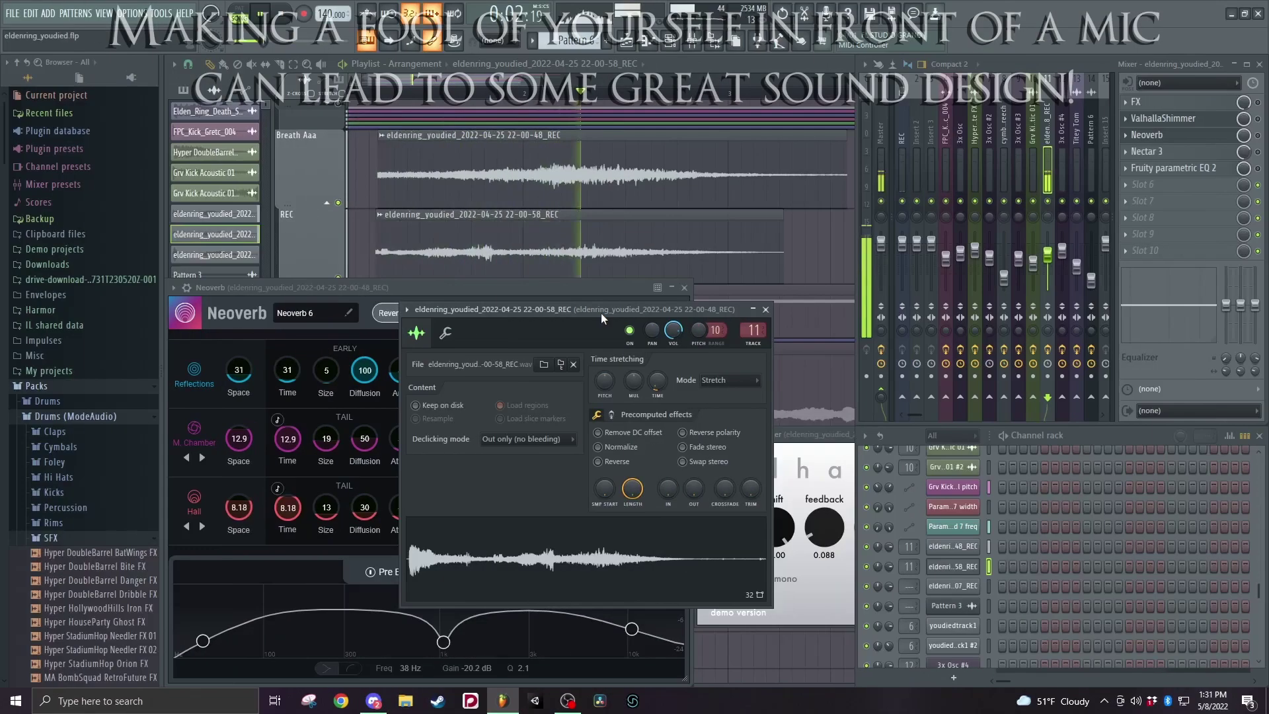
Stop playback, preview the raw 22-00-58_REC breath recording from its waveform, and close its channel settings.
{"action": "key", "text": "space"}
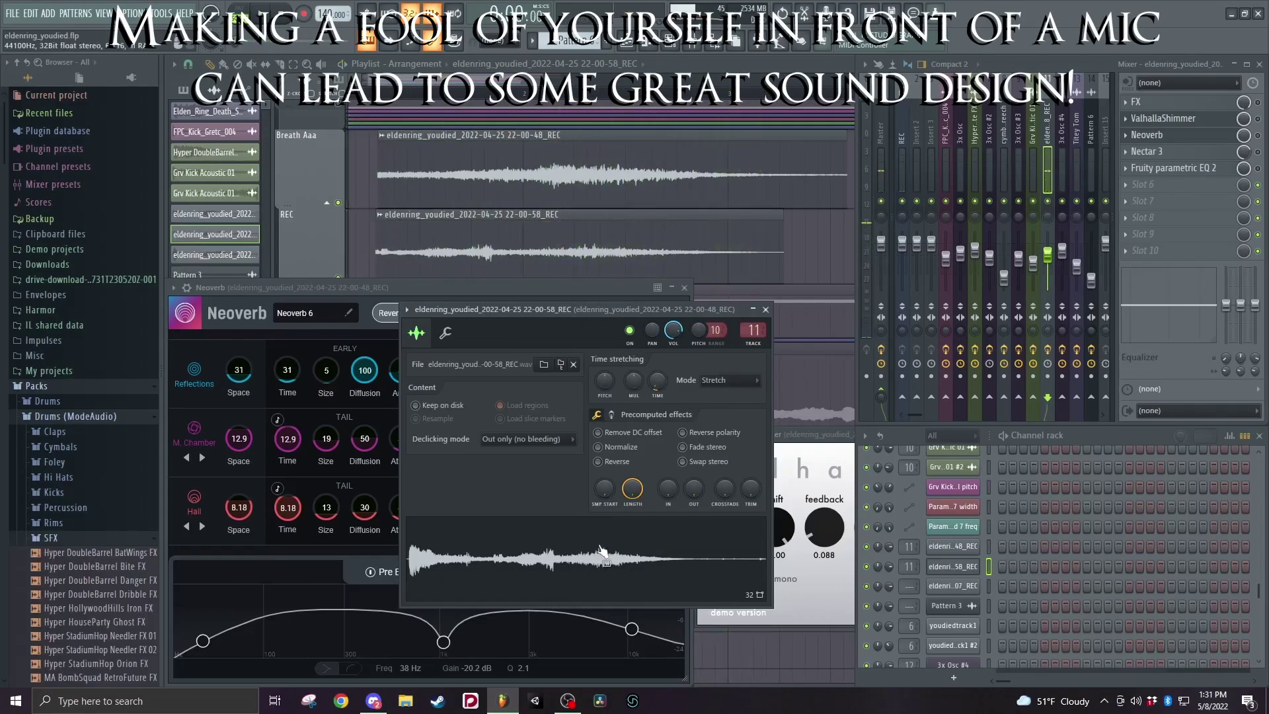
{"action": "left_click", "coordinate": [602, 552]}
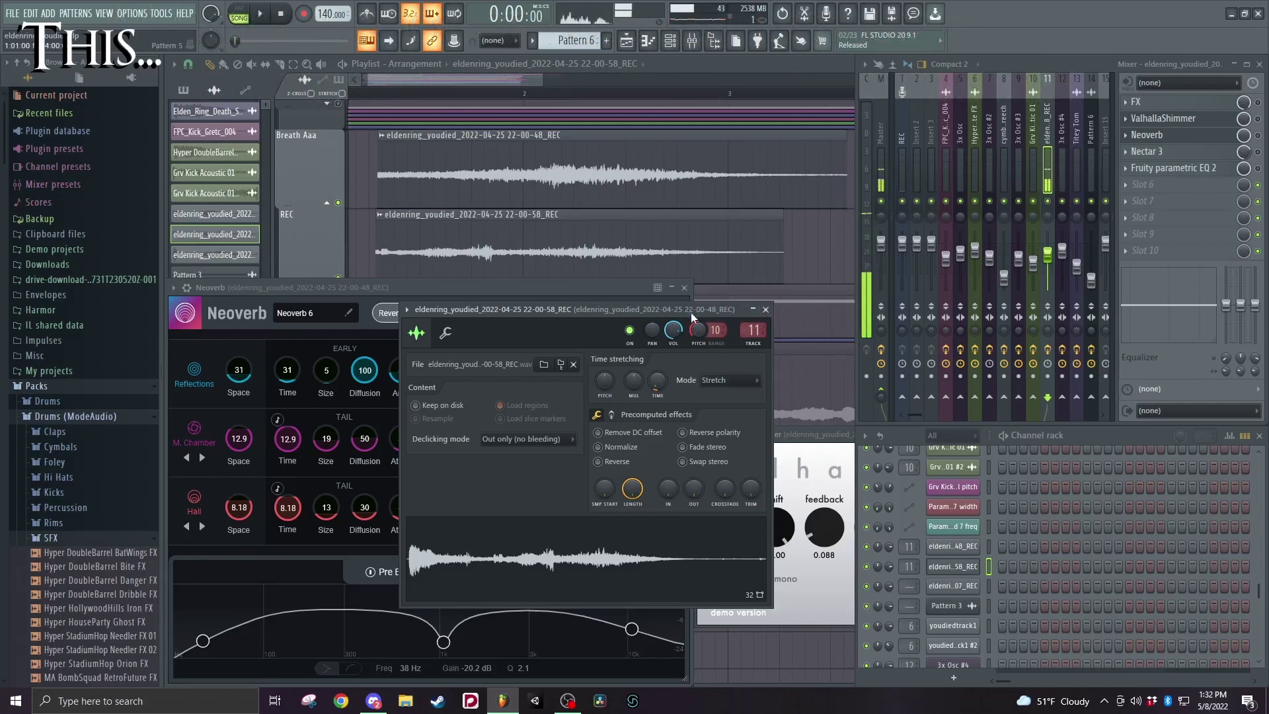
{"action": "left_click", "coordinate": [767, 309]}
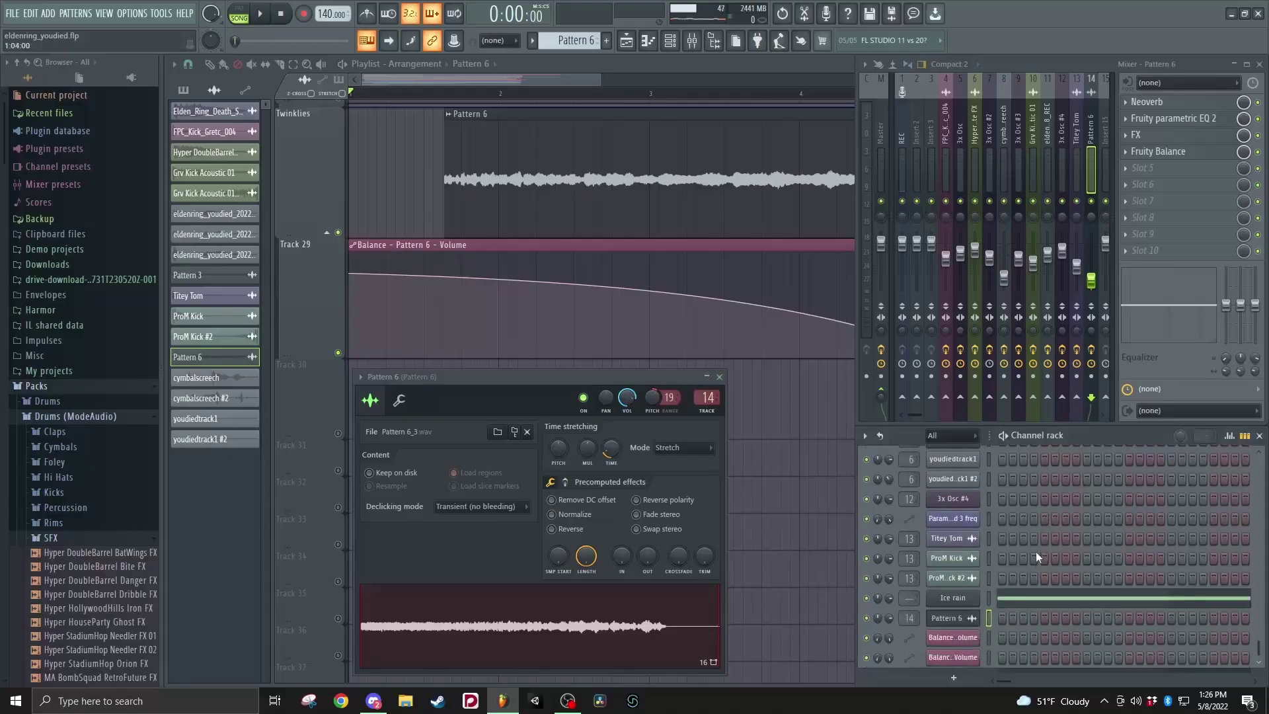
Open the Ice rain instrument from the channel rack and play a test note.
{"action": "scroll", "coordinate": [1036, 551], "scroll_direction": "down", "scroll_amount": 2}
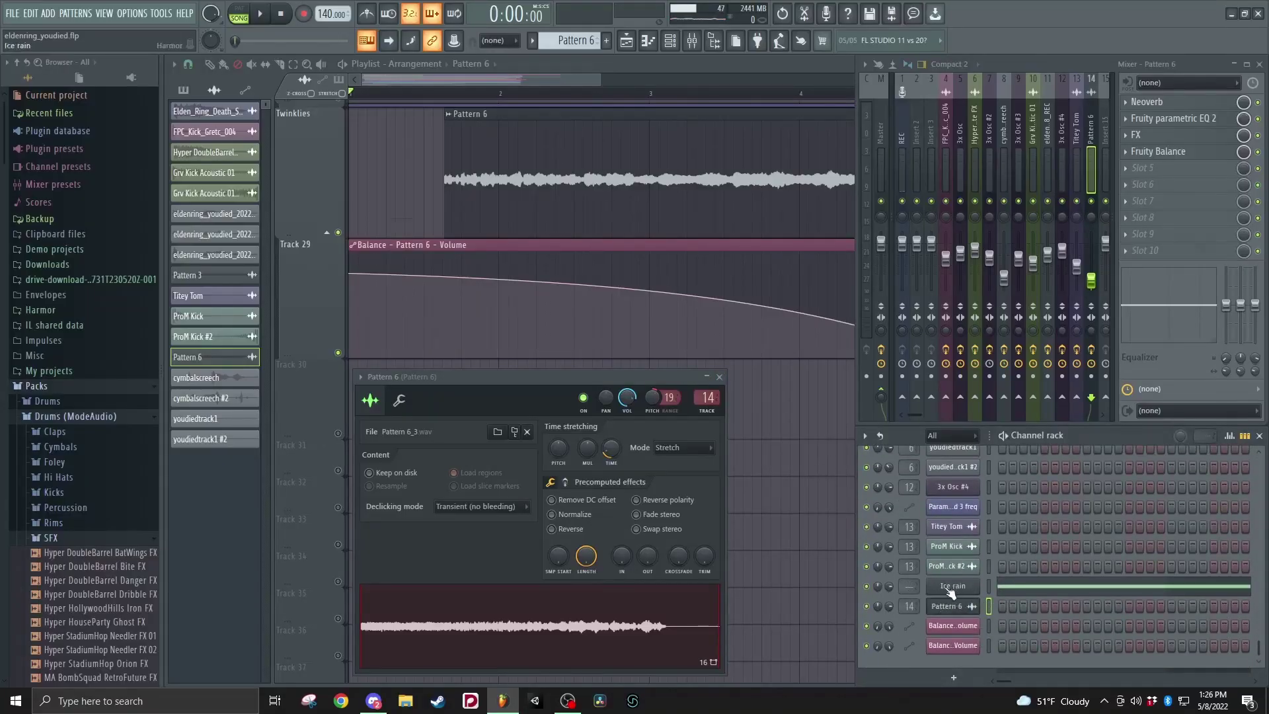
{"action": "left_click", "coordinate": [952, 587]}
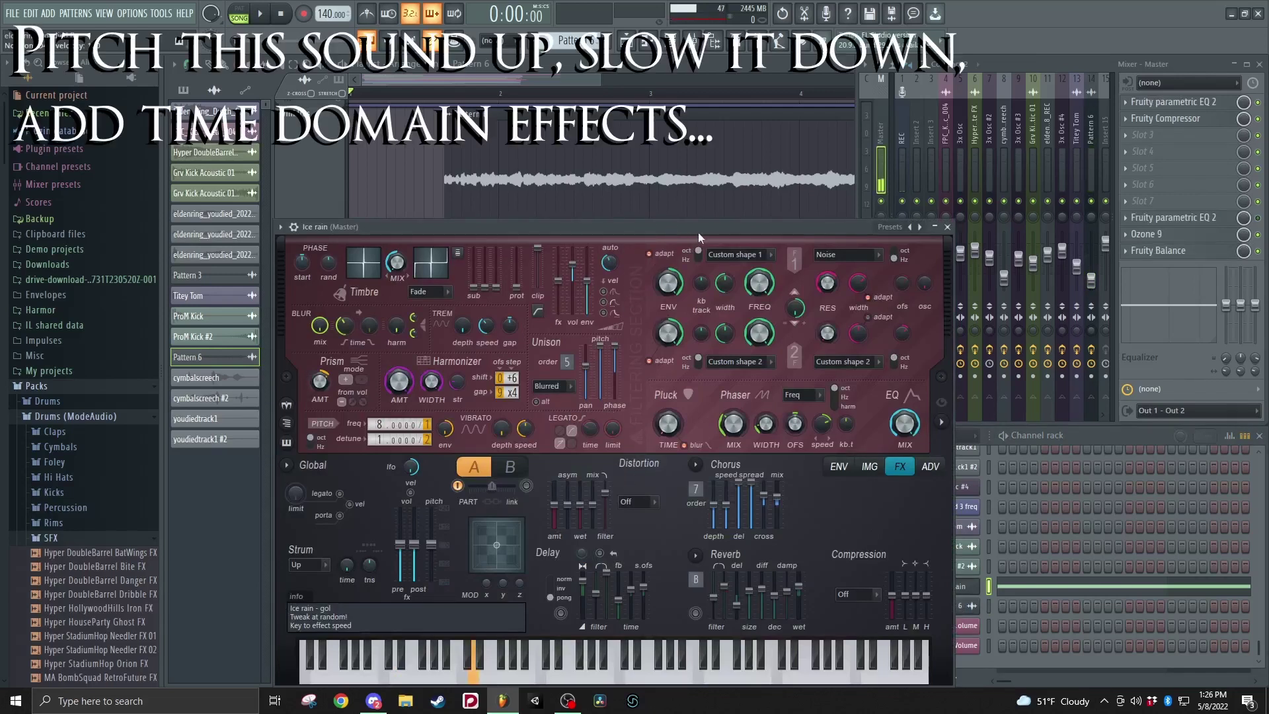
{"action": "key", "text": "z"}
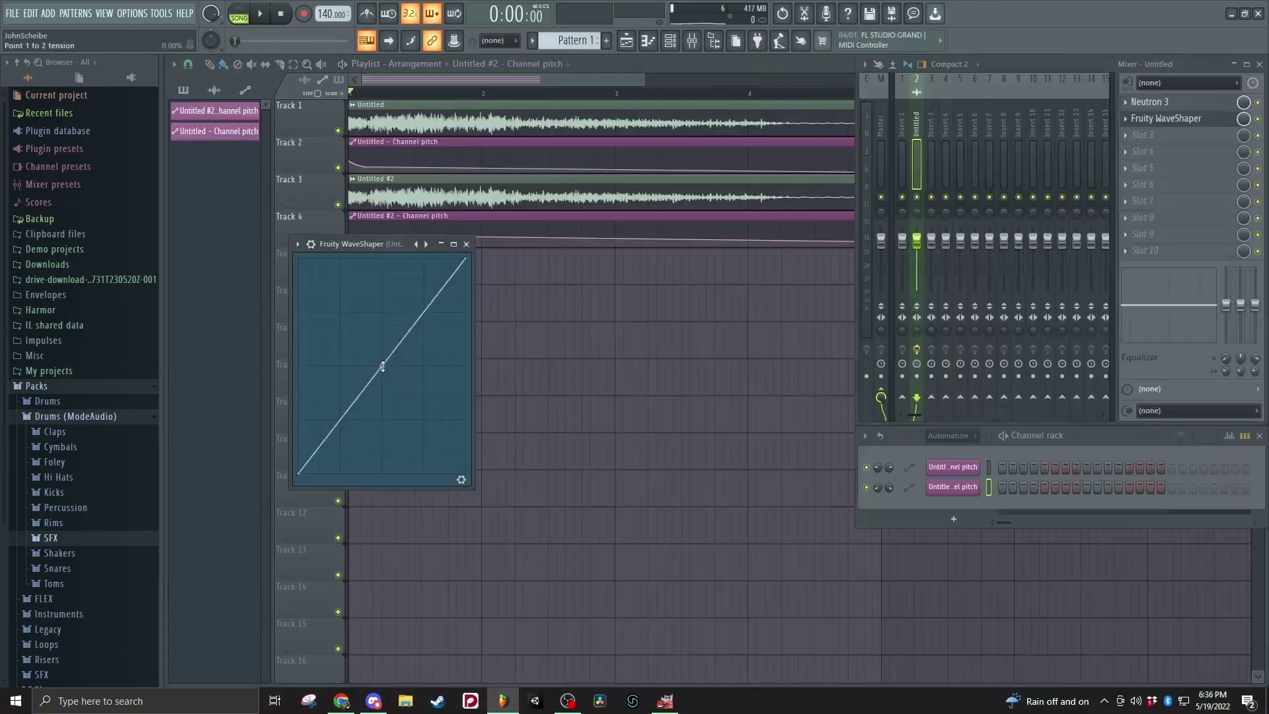
Bend the Fruity WaveShaper curve on the Untitled track steeply upward, to a tension of about 42%.
{"action": "left_click_drag", "start_coordinate": [383, 368], "coordinate": [382, 266]}
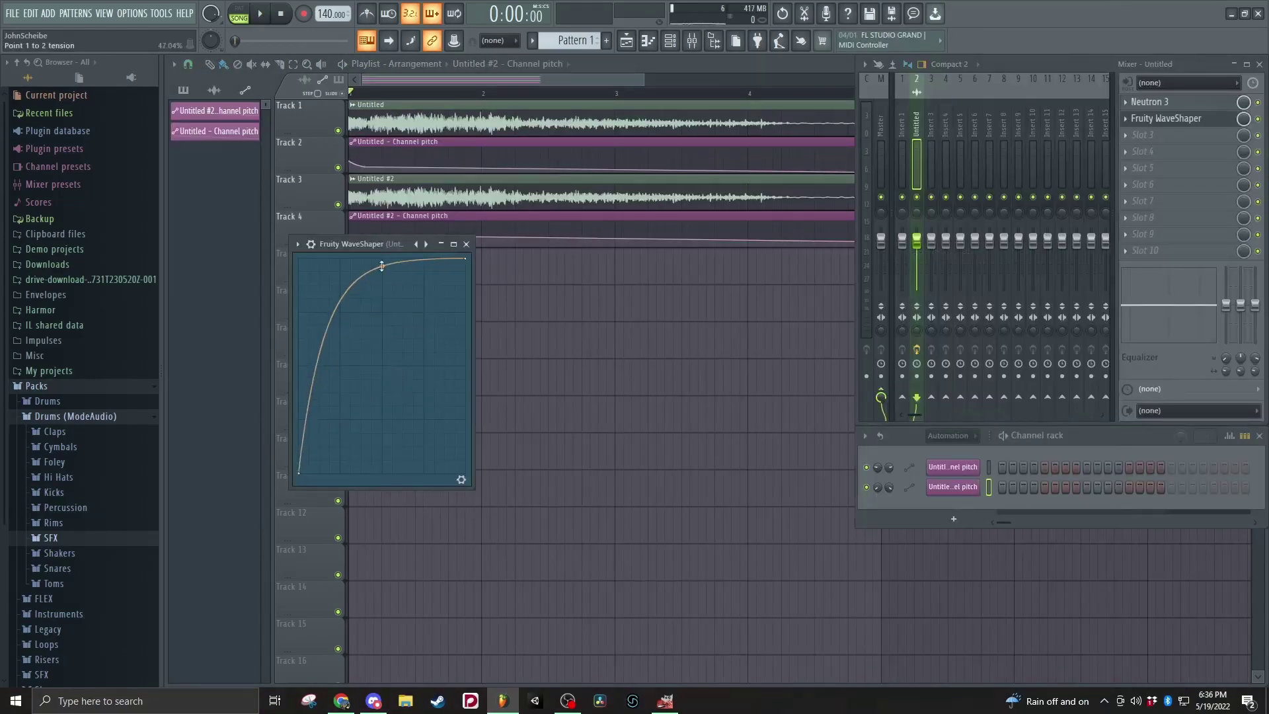